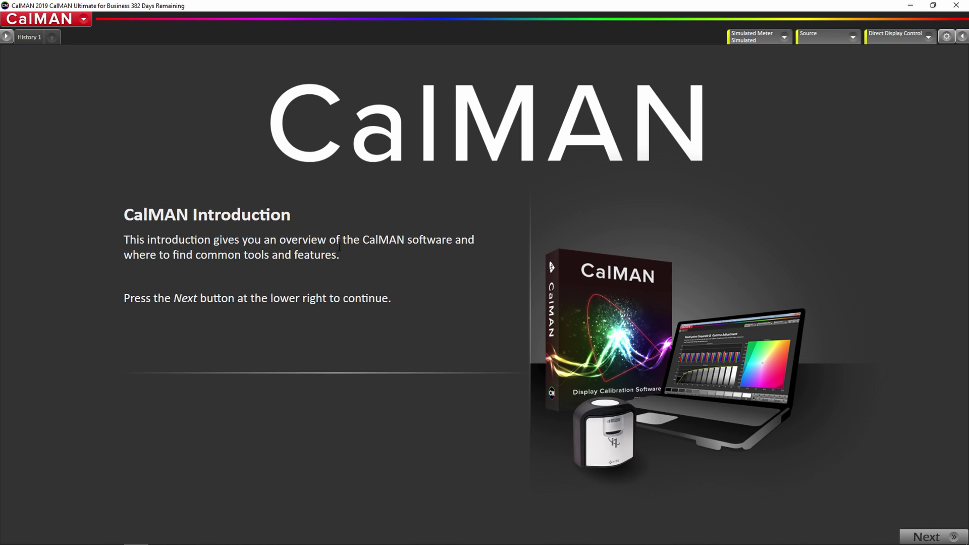
Load the Calibration > 3D LUT workflow template from the CalMAN menu
left_click(83, 21)
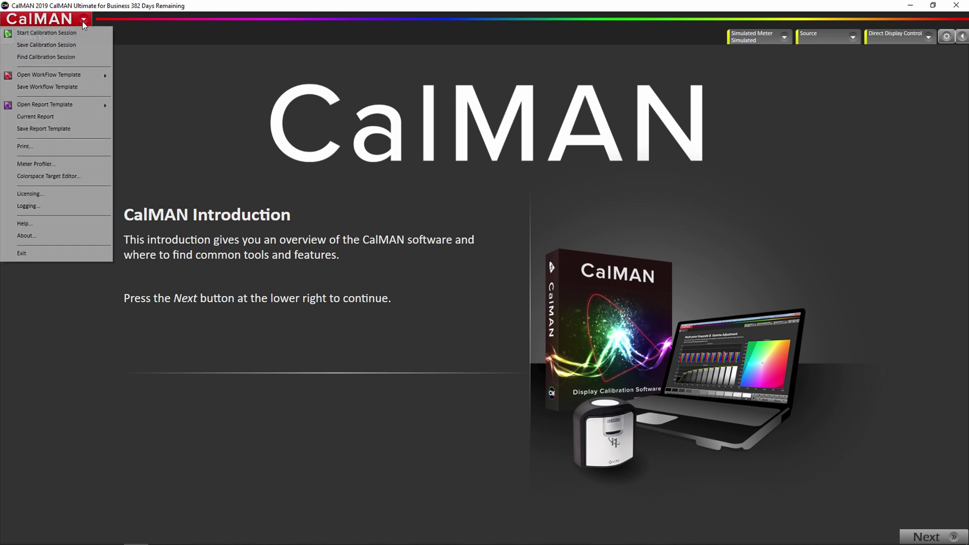
mouse_move(81, 78)
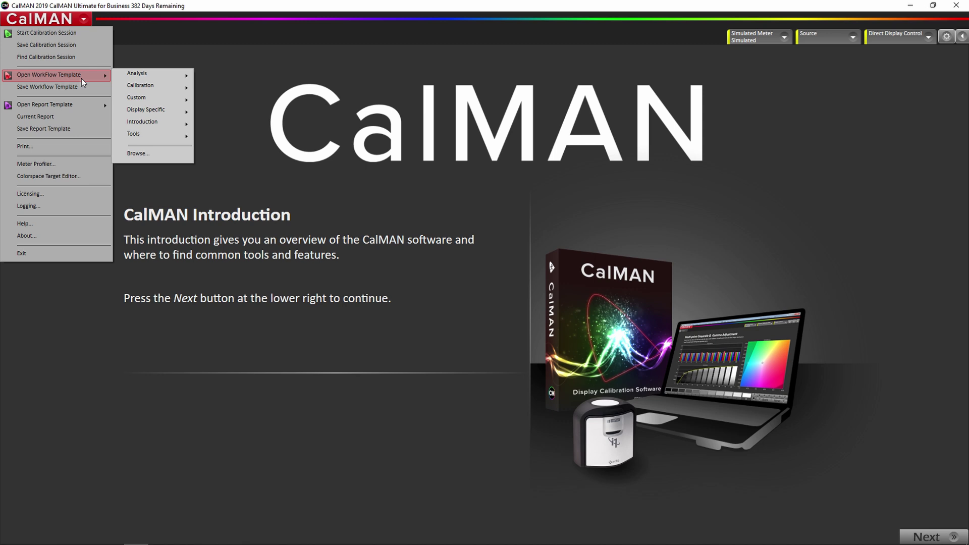
mouse_move(155, 86)
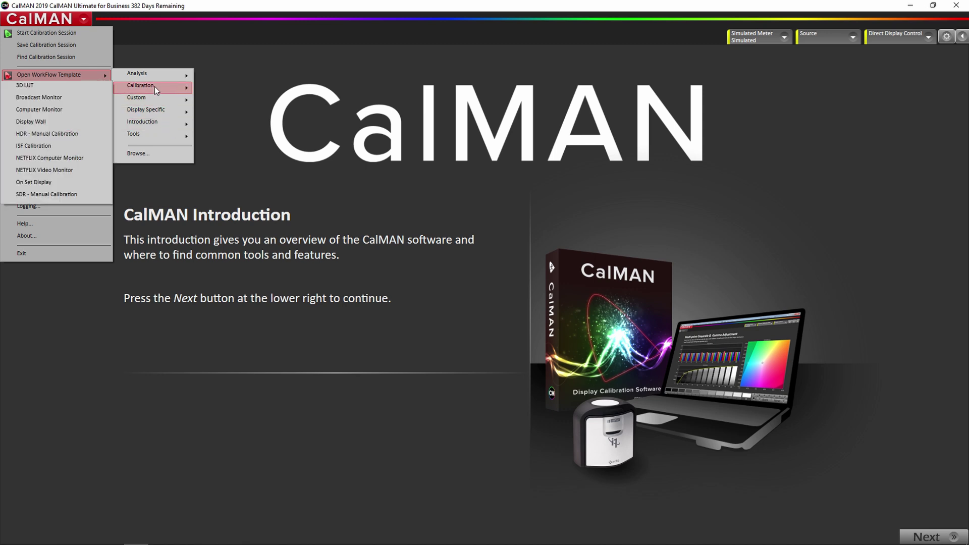
left_click(56, 87)
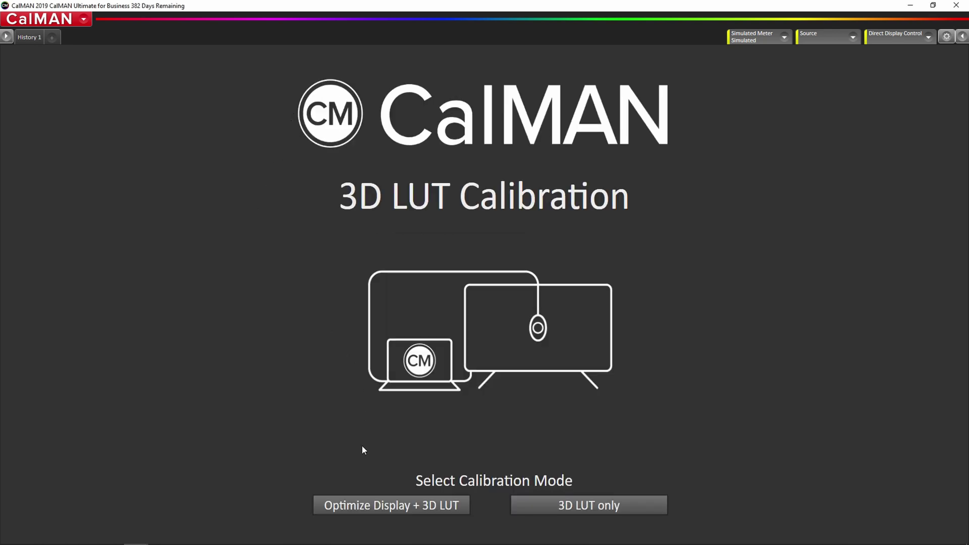
Choose Optimize Display + 3D LUT, then search with All Meters unchecked to connect the C6 HDR2000
left_click(363, 511)
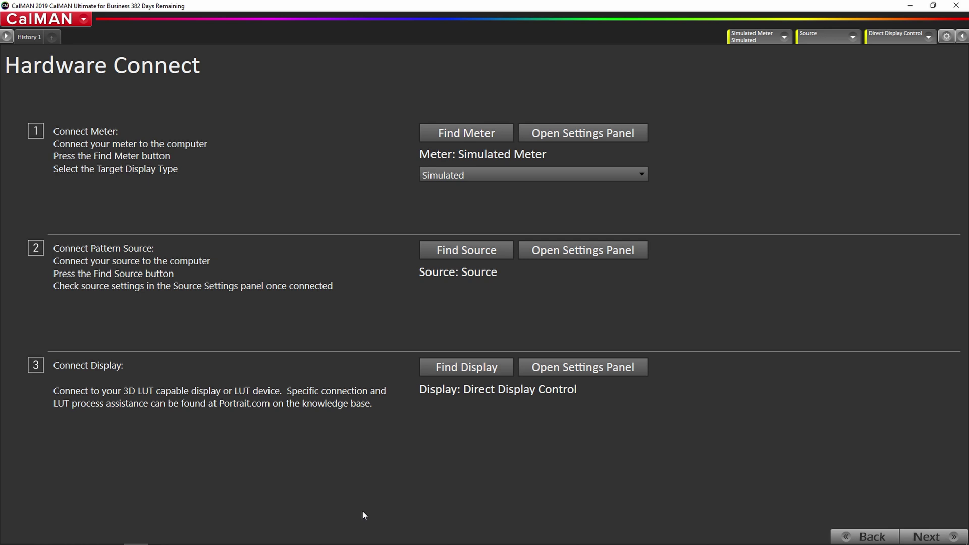
left_click(462, 135)
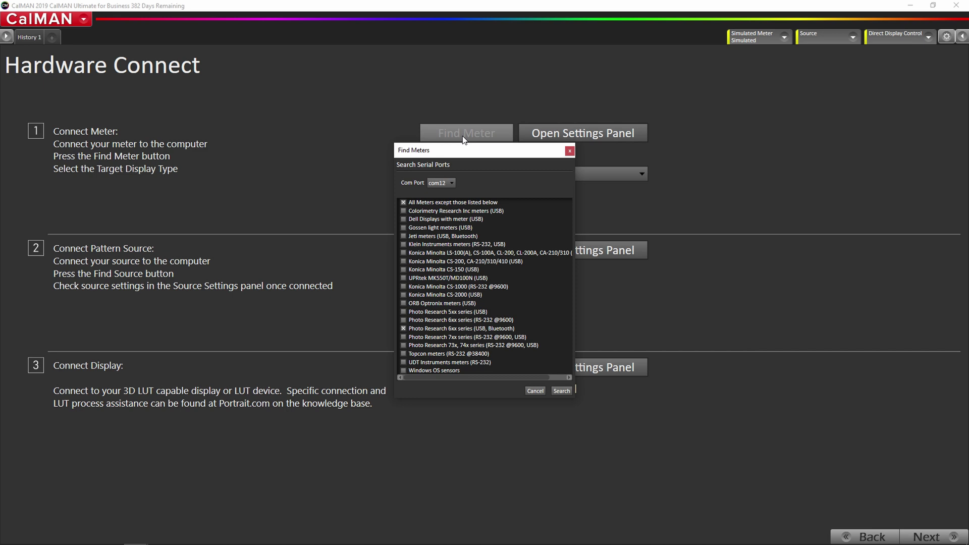
left_click(402, 203)
left_click(561, 391)
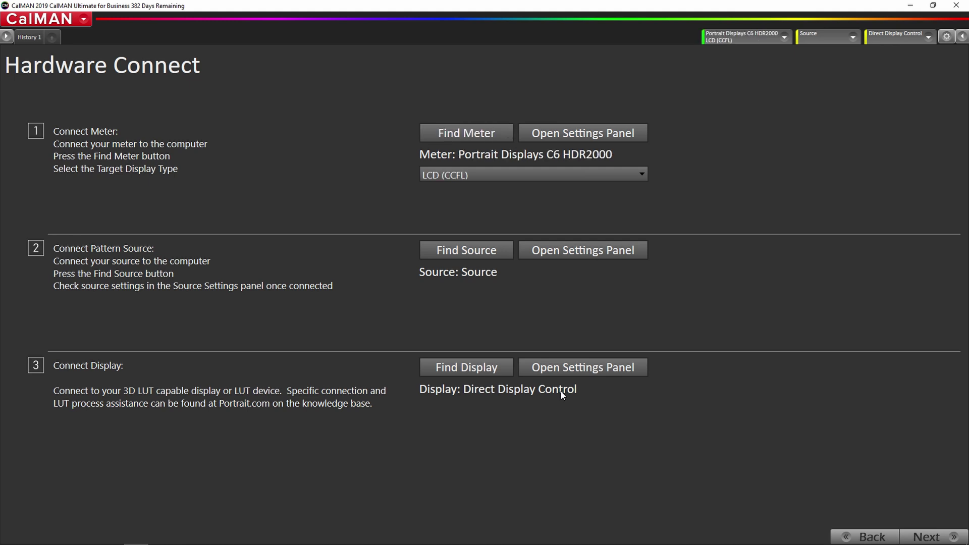
Change the meter's display type from LCD (CCFL) to LCD (LED PFS Phosphor)
left_click(625, 175)
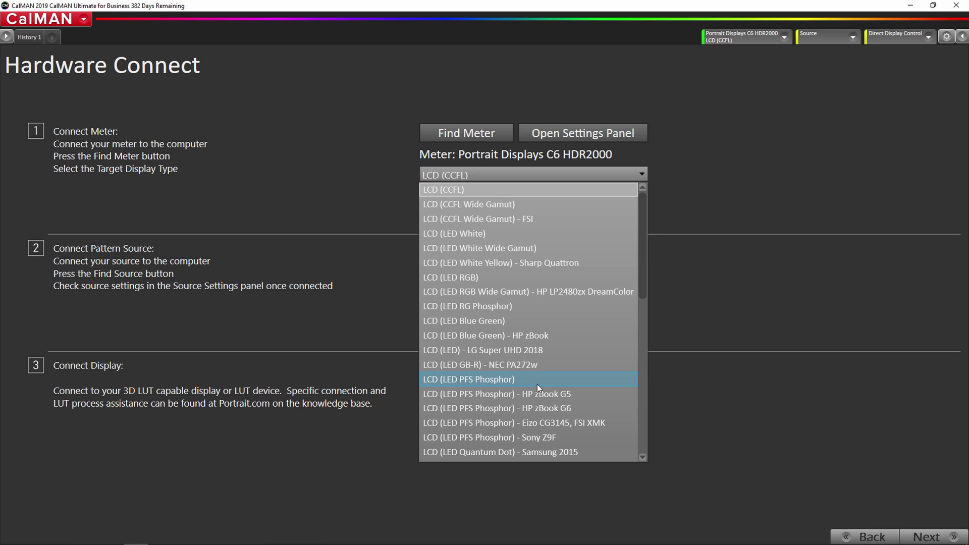
left_click(571, 378)
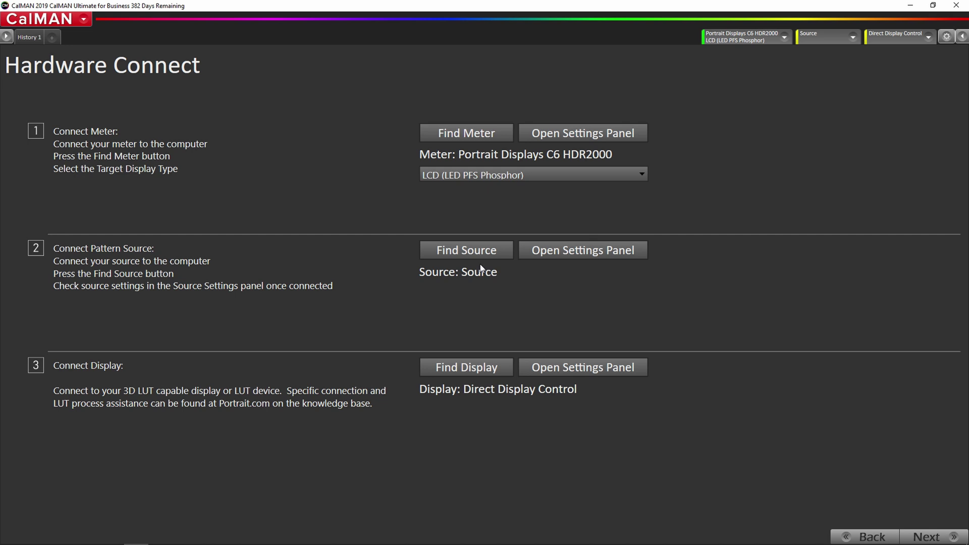
Connect the SpectraCal VideoForge Pro source on its default com port
left_click(471, 254)
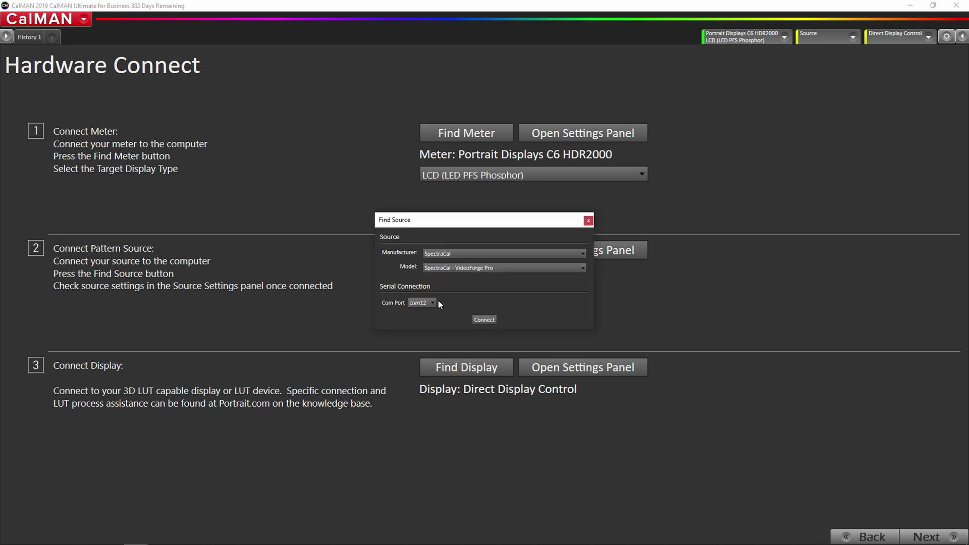
left_click(492, 320)
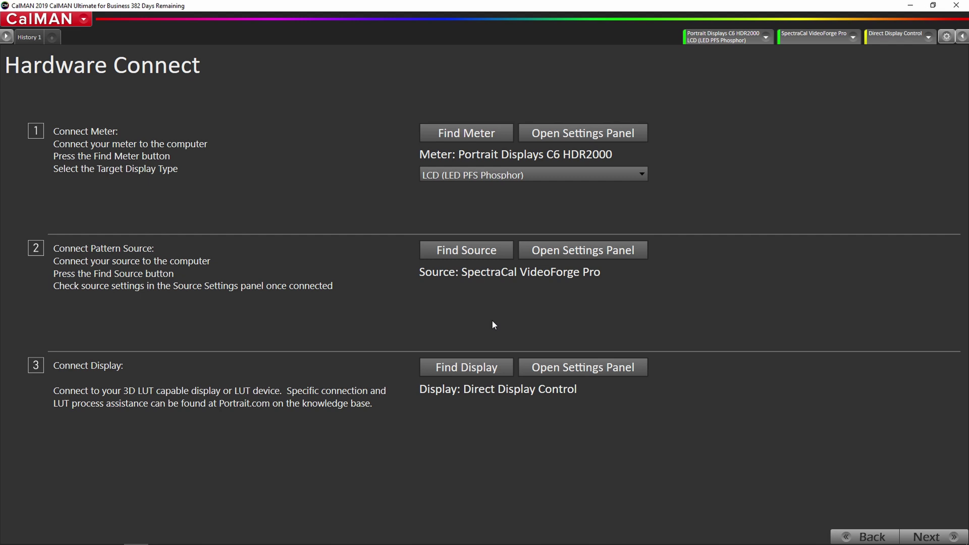
Connect the display using the Eizo - ColorEdge monitors 3D LUT (USB) model
left_click(456, 367)
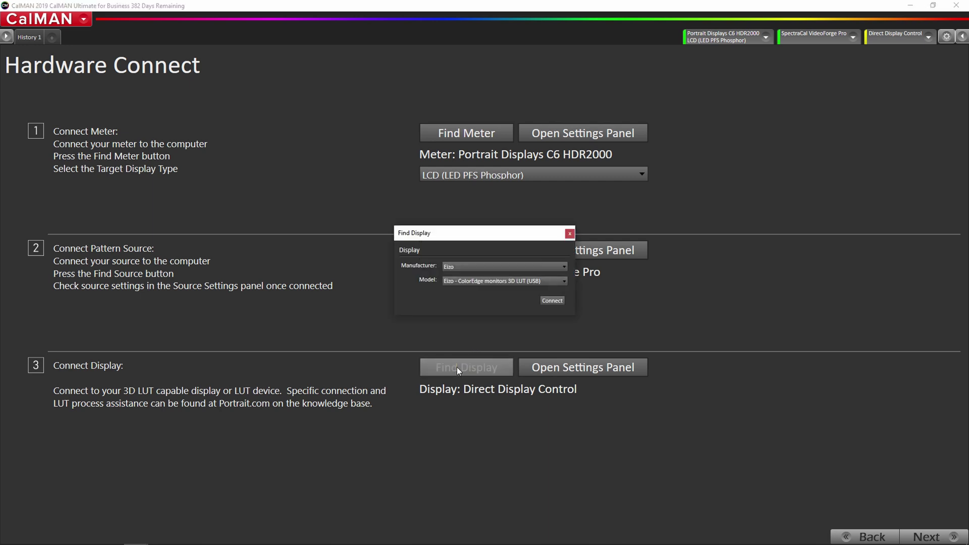
left_click(503, 284)
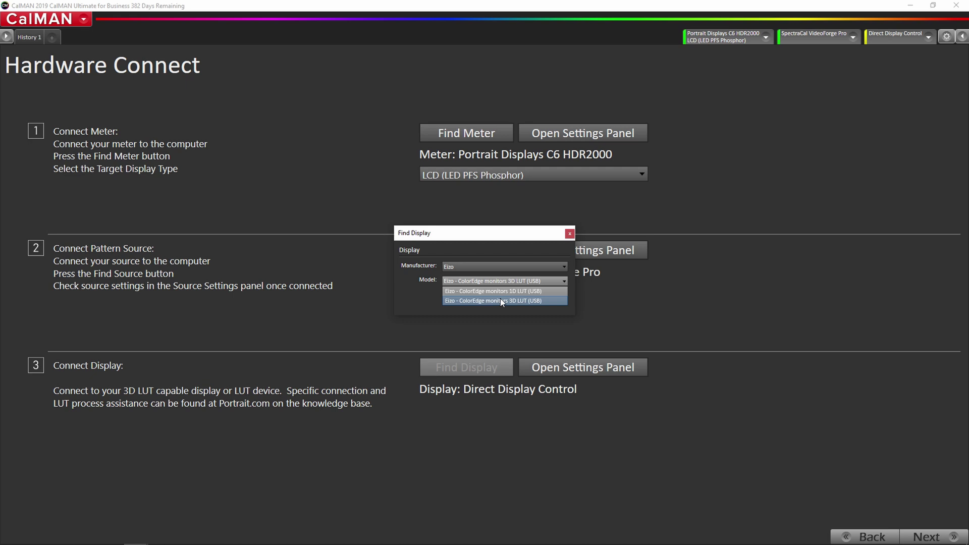
left_click(501, 298)
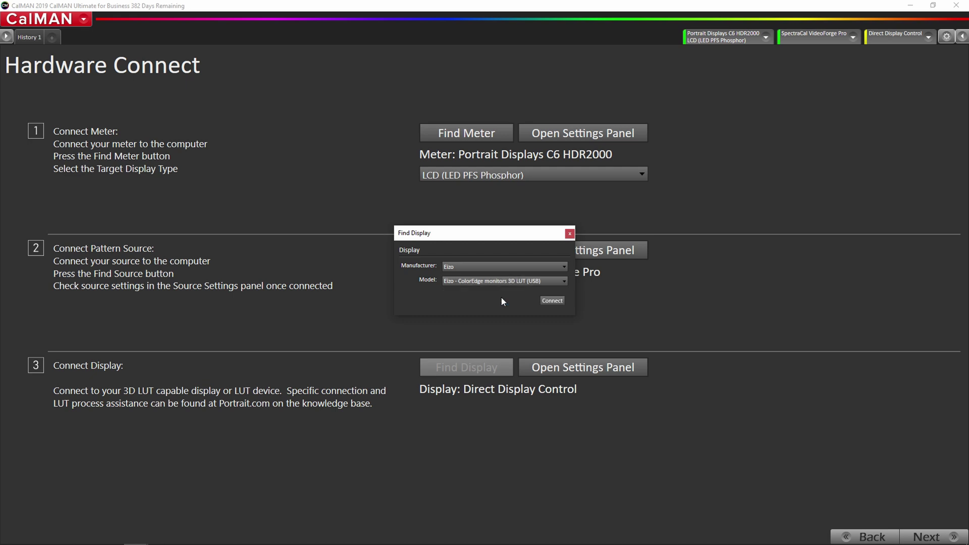
left_click(552, 300)
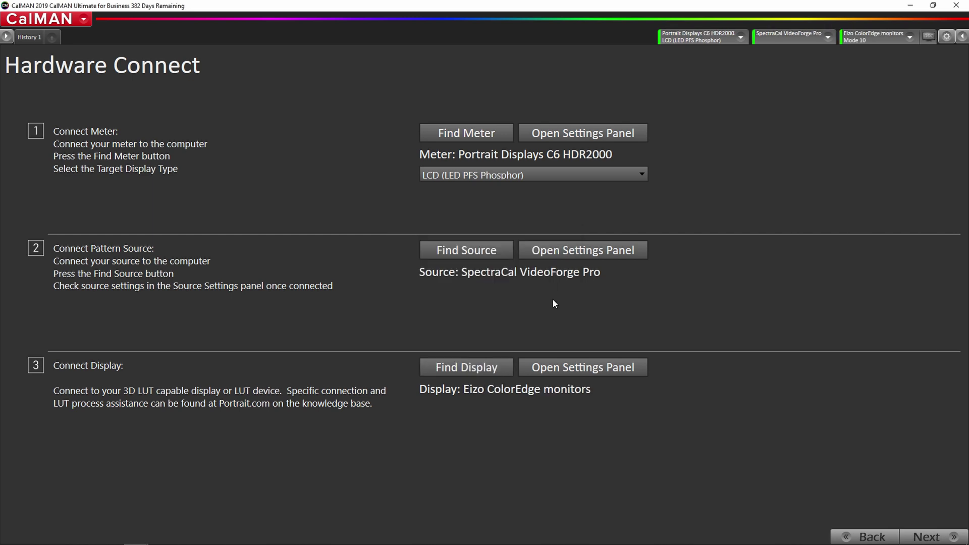
Run a Full DDC Reset on the Eizo from its device panel and confirm Yes
left_click(867, 41)
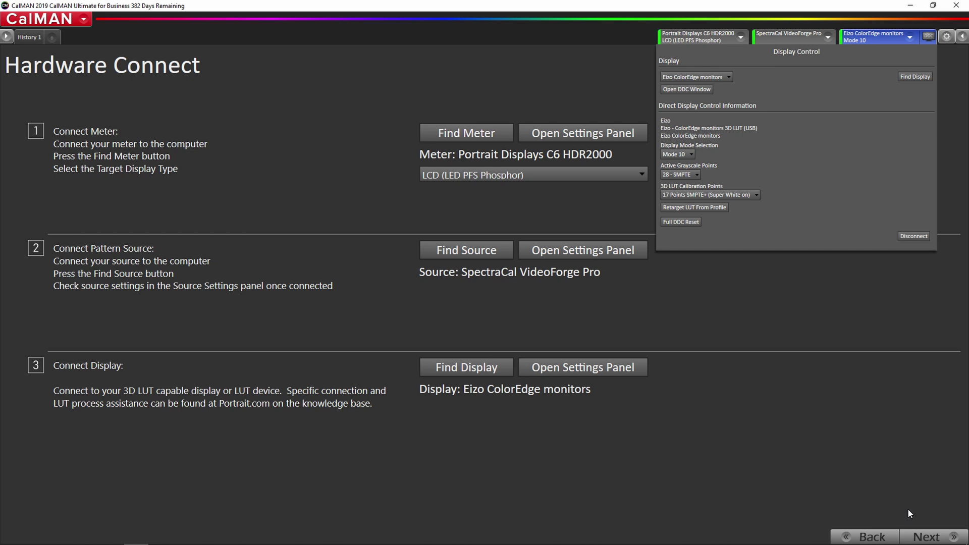
left_click(671, 223)
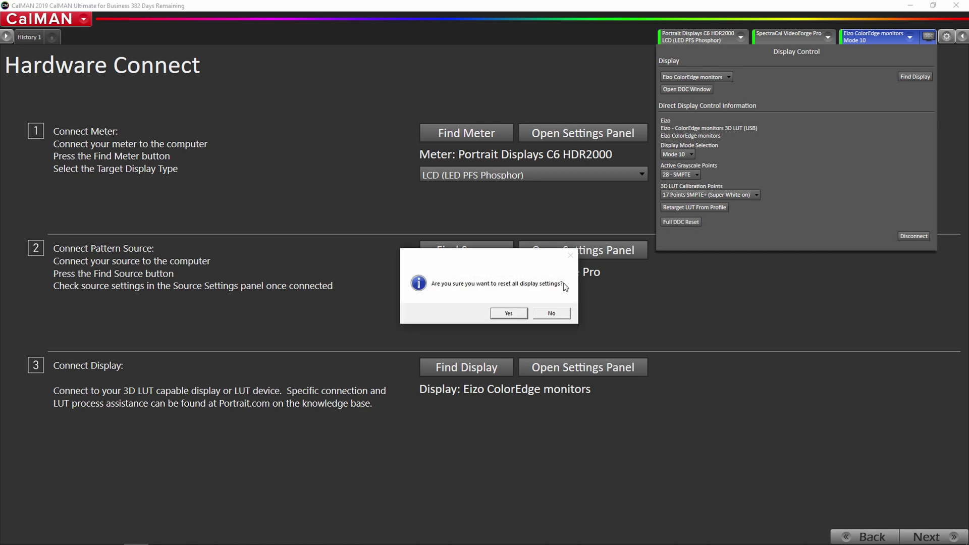
left_click(509, 314)
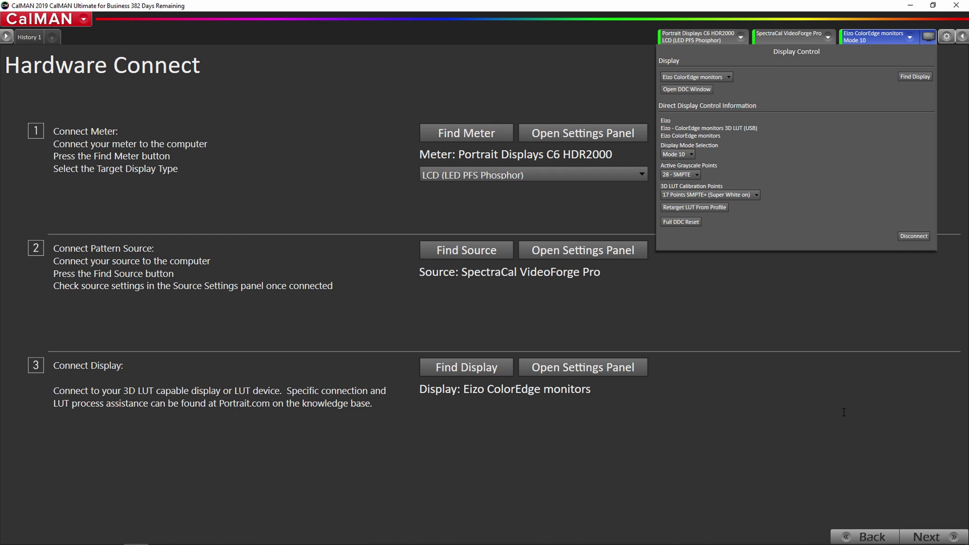
Leave targets at D65, rec.709/sRGB and ITU BT.1886 and advance to Pre Calibration Capture
left_click(939, 536)
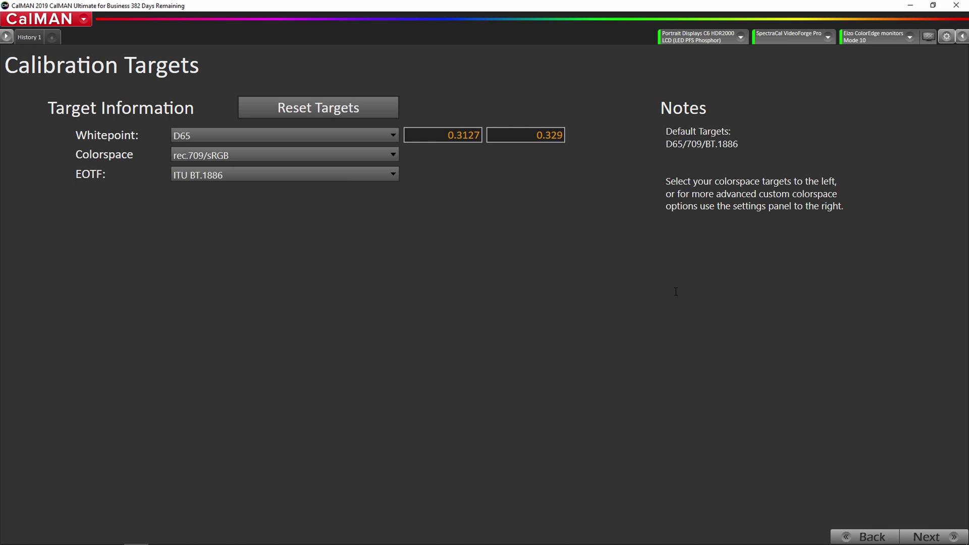
left_click(927, 536)
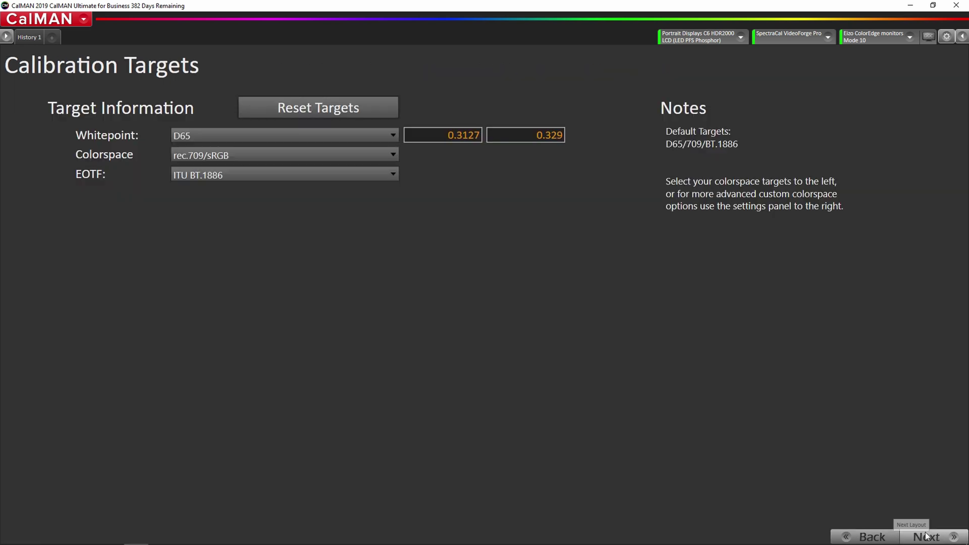
left_click(926, 536)
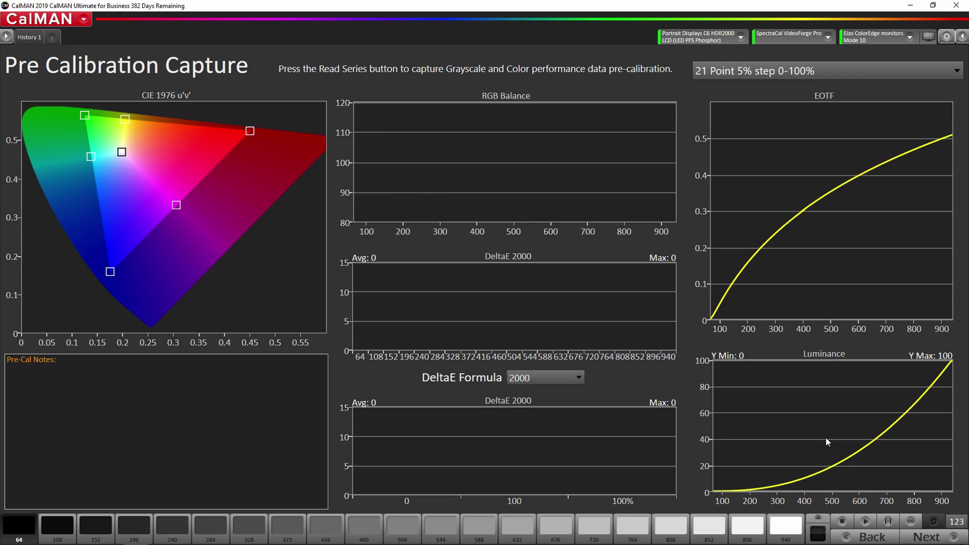
Read the 21-point grayscale and colour series, yielding average DeltaE 6.3 and maximum 9.5
left_click(890, 520)
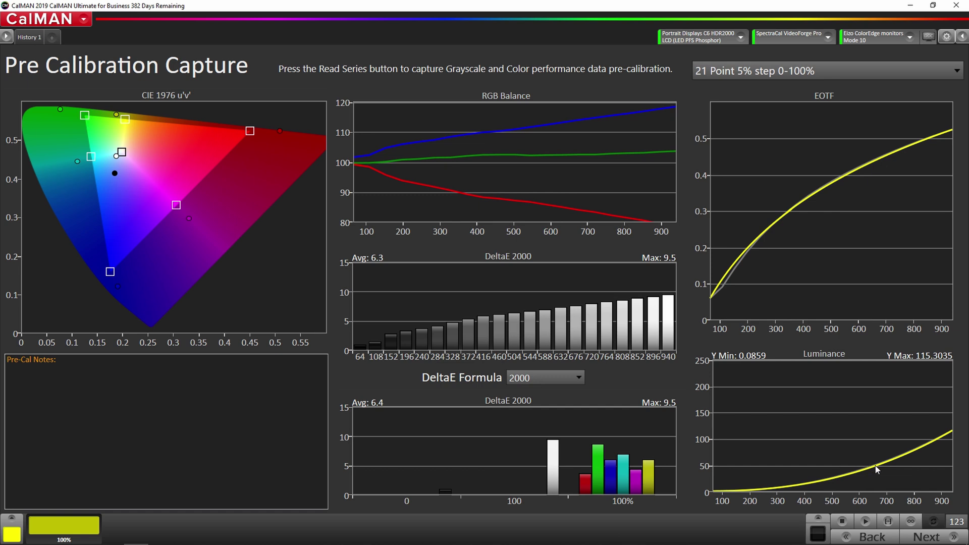
Measure peak white on the Luminance step and raise Backlight from 200 to 203 (Y Max 115.3)
left_click(921, 536)
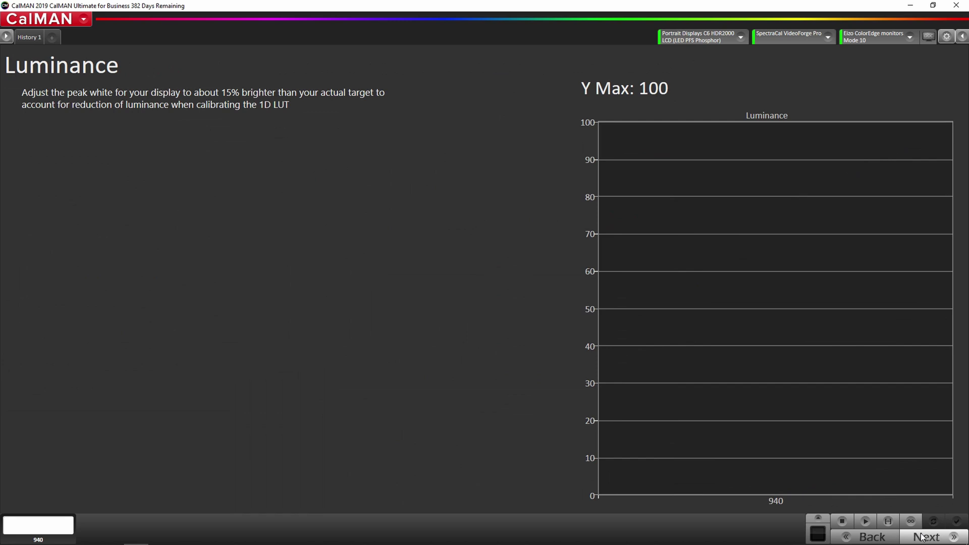
left_click(866, 524)
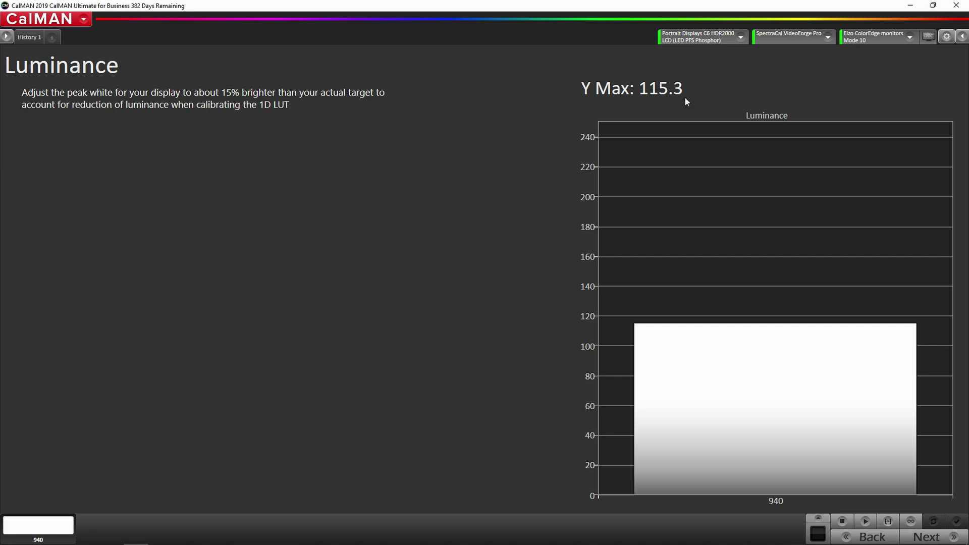
left_click(928, 37)
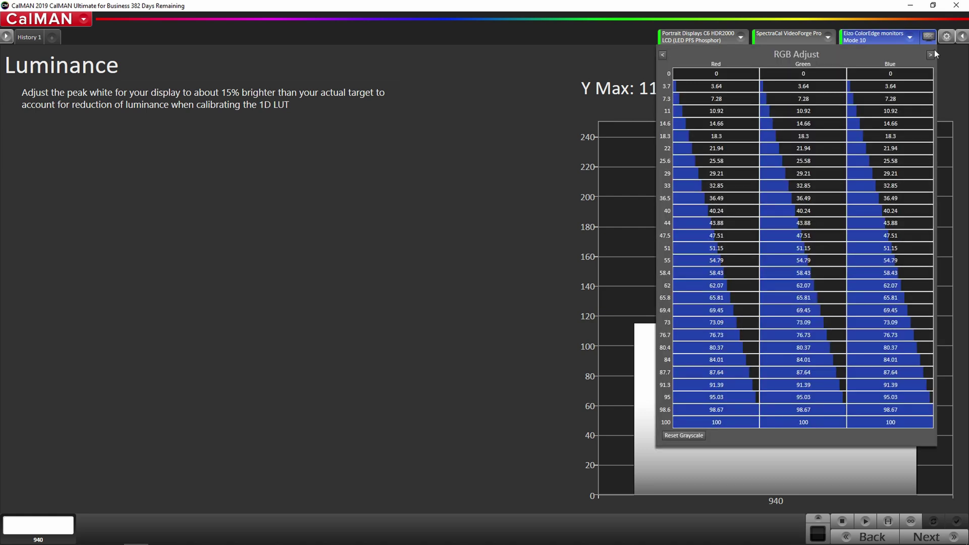
left_click(931, 56)
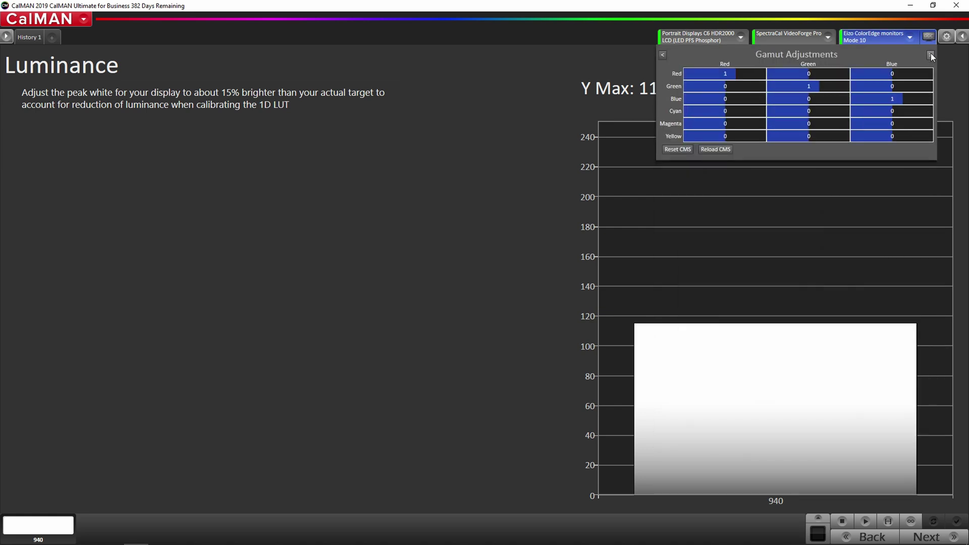
left_click(931, 55)
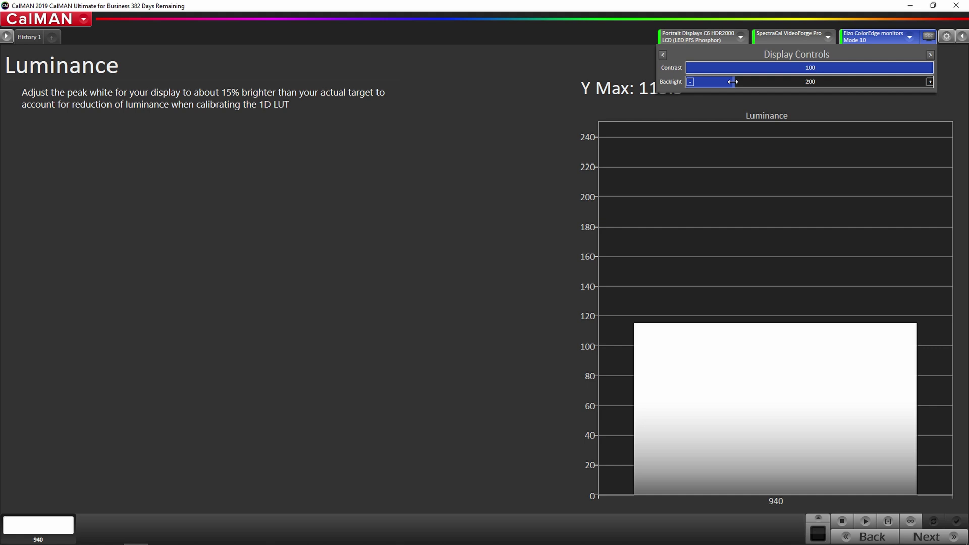
scroll(769, 85, "up", 3)
left_click(555, 170)
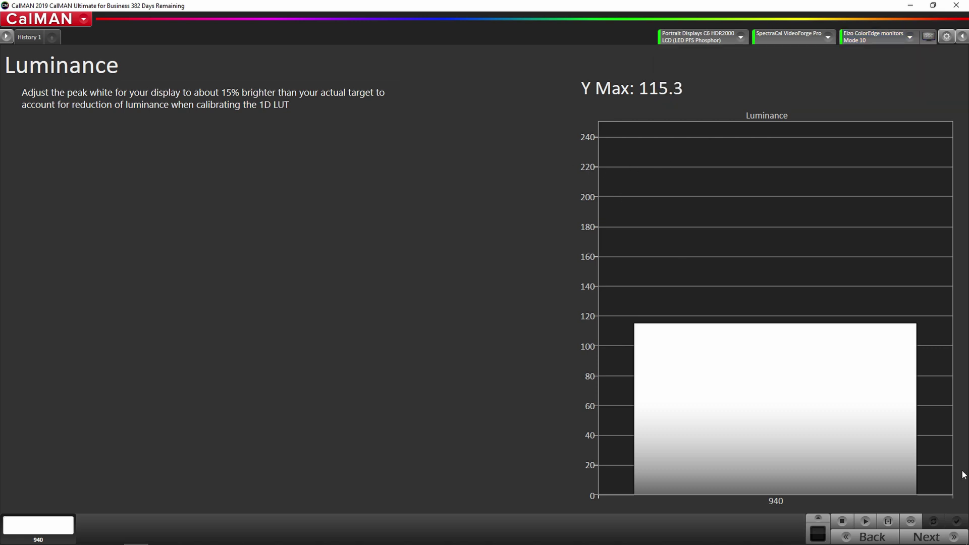
Advance through White Balance and 1D LUT unchanged, arriving at 3D LUT Calibration ready for AutoCal
left_click(930, 538)
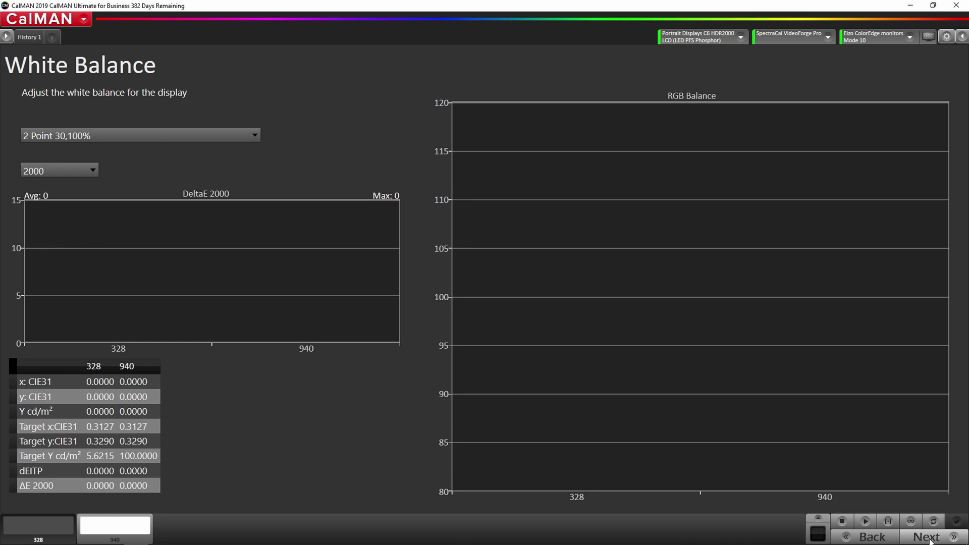
left_click(930, 539)
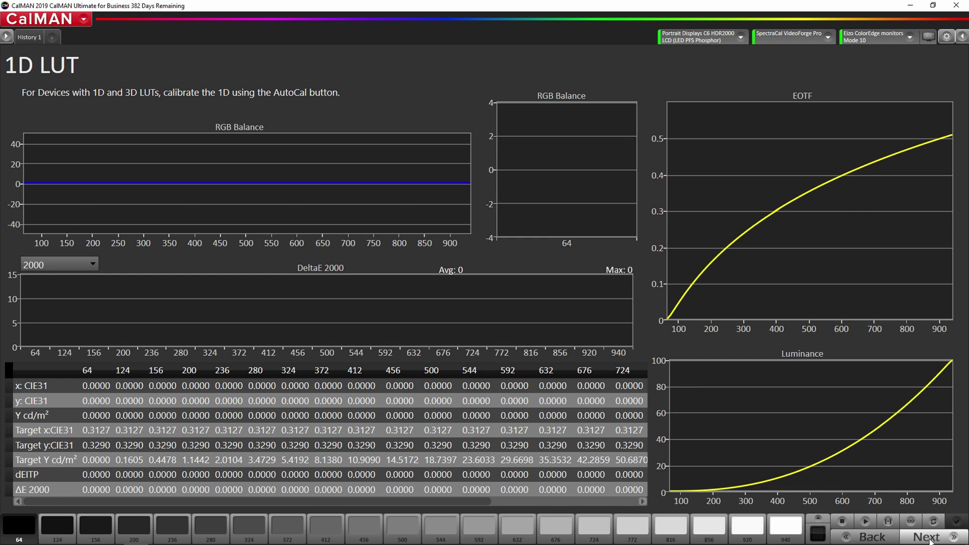
left_click(930, 538)
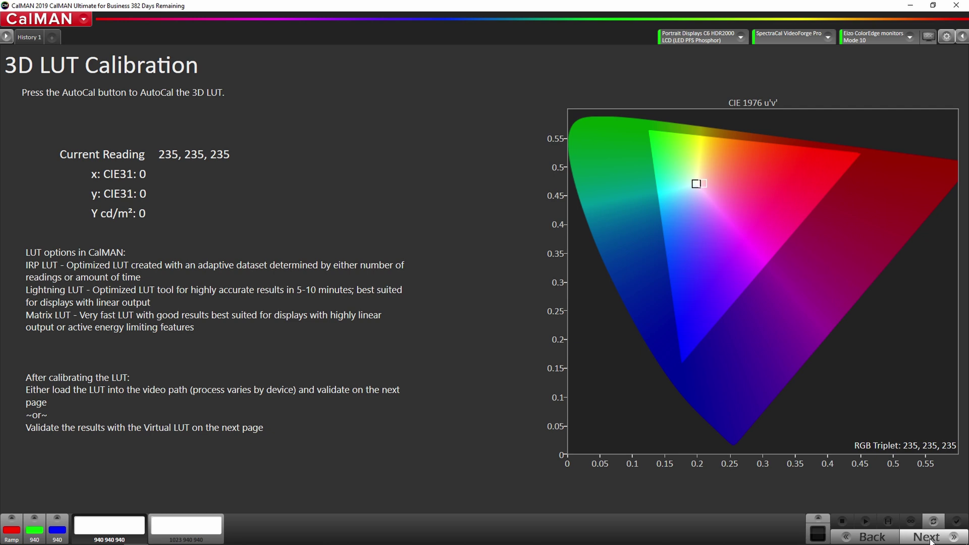
Run AutoCal with Lightning LUT as the calibration type and dismiss the completion notice after 101 reads
left_click(937, 522)
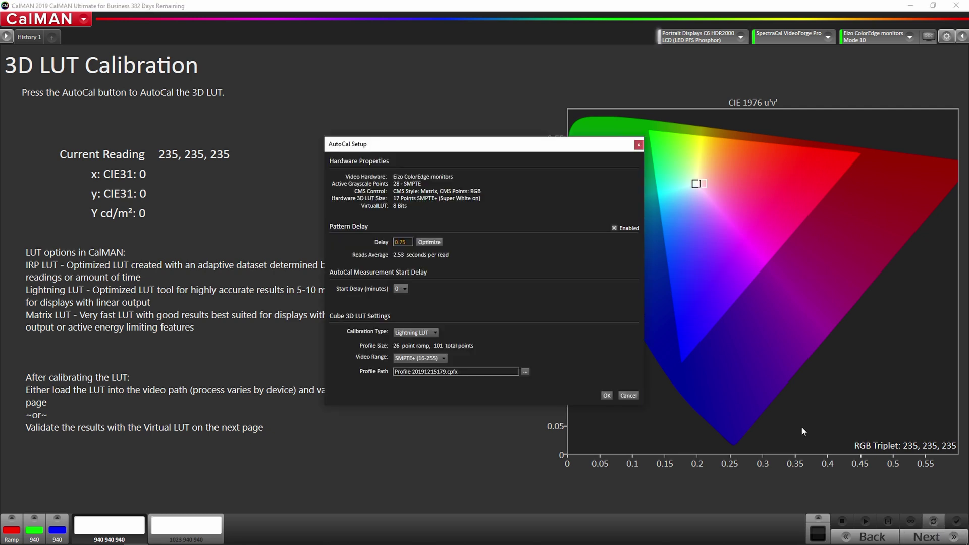
left_click(433, 333)
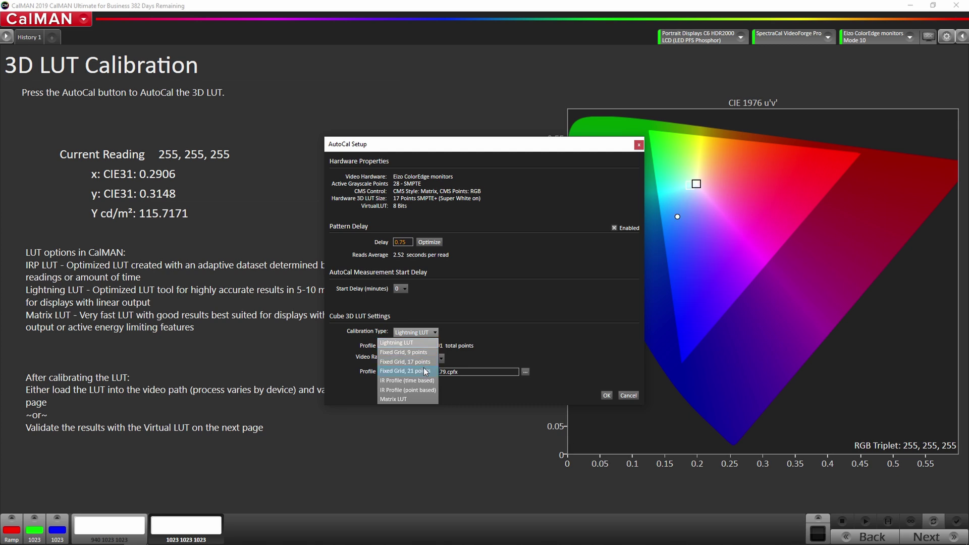
left_click(410, 344)
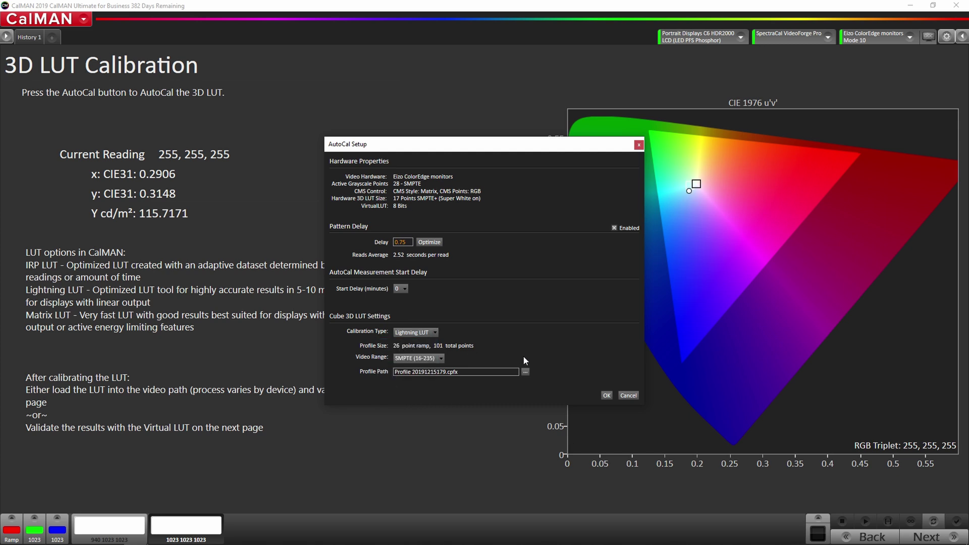
left_click(608, 395)
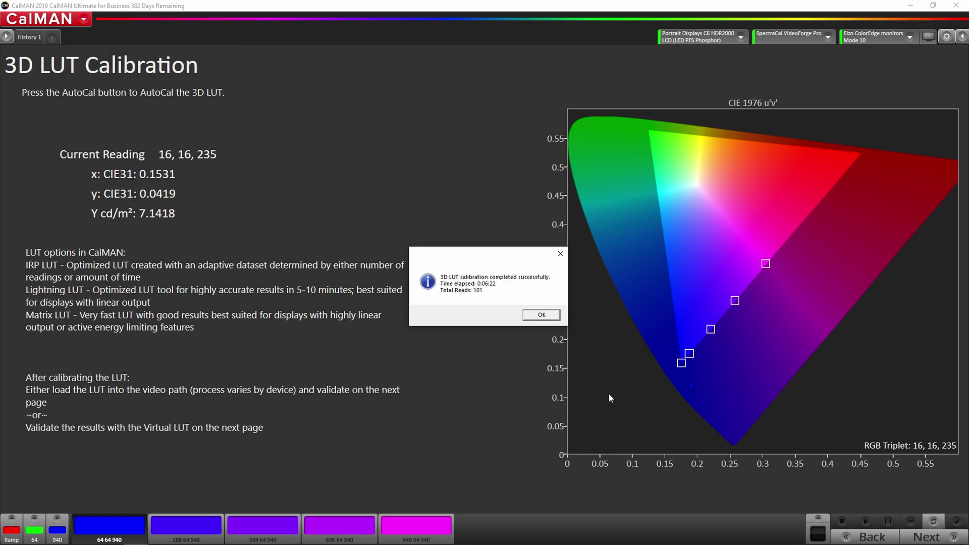
left_click(548, 318)
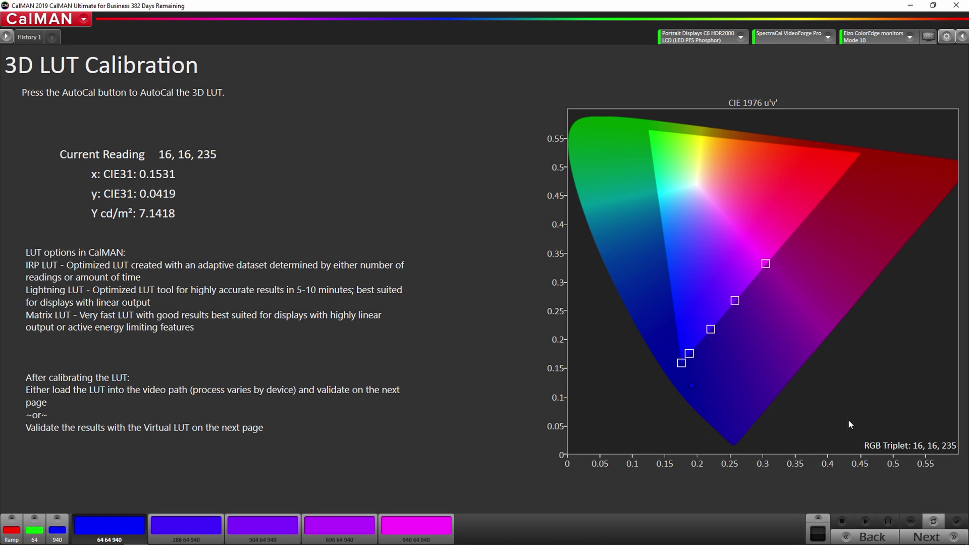
Read the Post Calibration Capture series, pausing once grayscale DeltaE 2000 averages 0.4 (max 0.8)
left_click(928, 537)
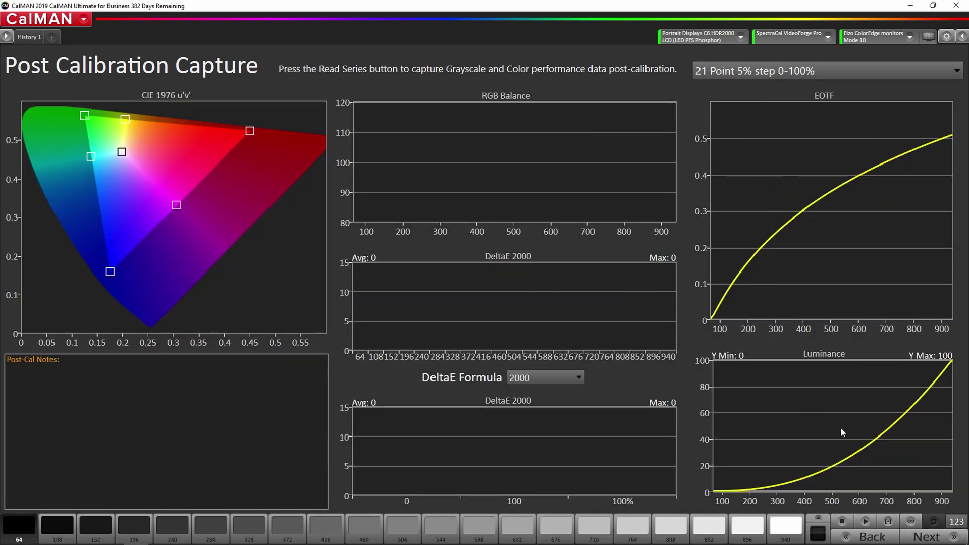
left_click(888, 522)
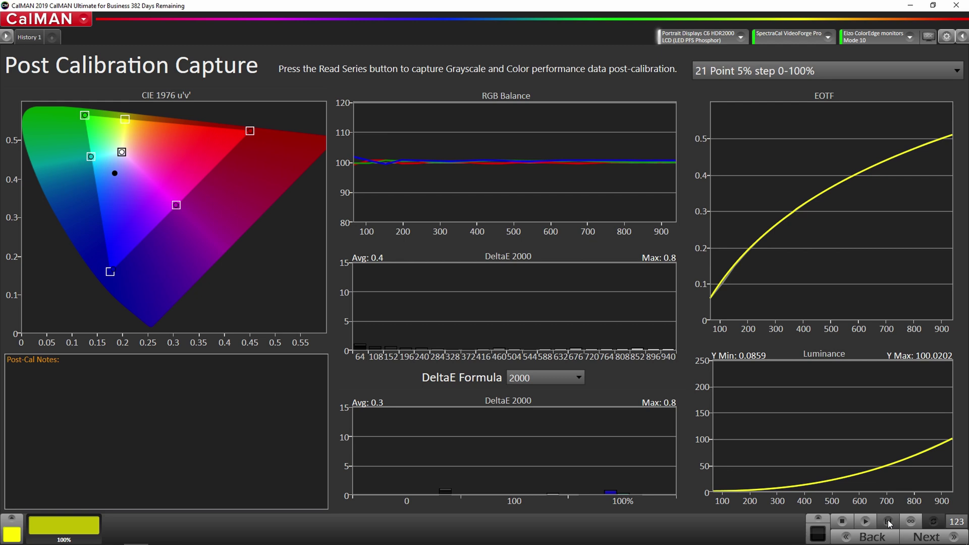
left_click(889, 523)
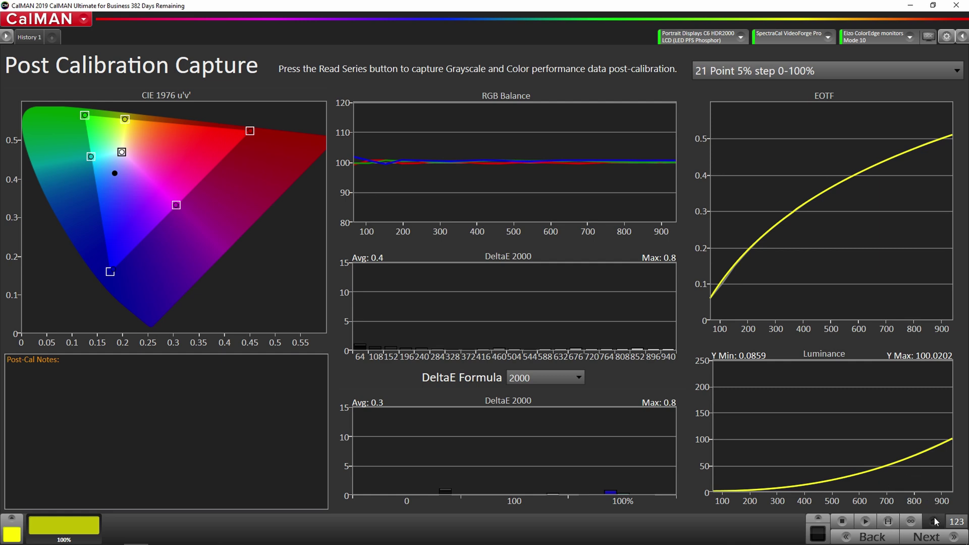
Choose Additional Validation and read the ColorChecker patch series, averaging DeltaE 2000 of 0.2 (max 0.8)
left_click(940, 538)
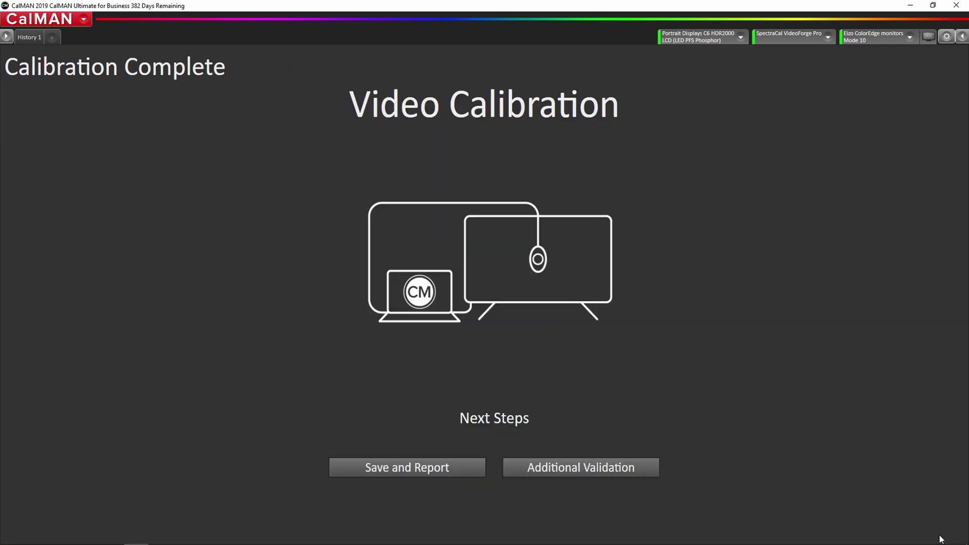
left_click(581, 467)
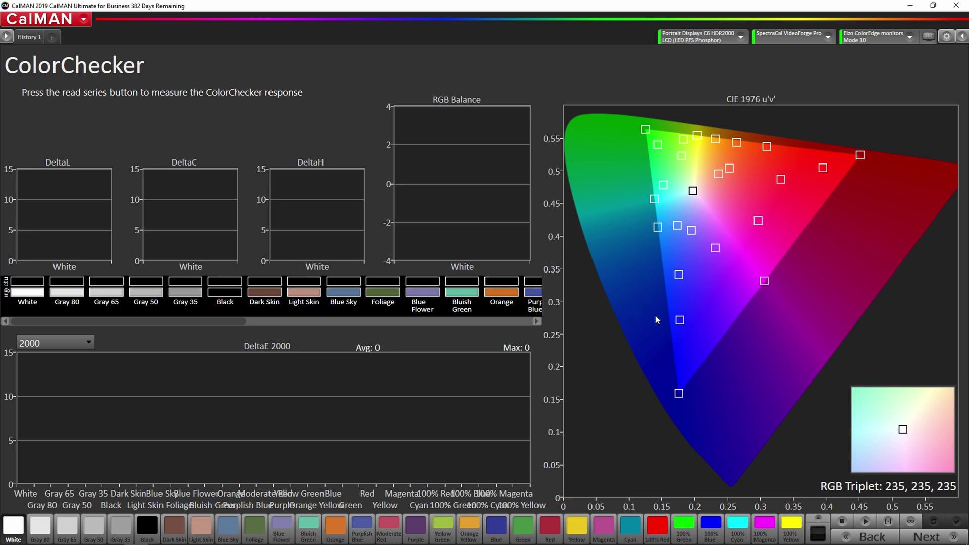
left_click(889, 522)
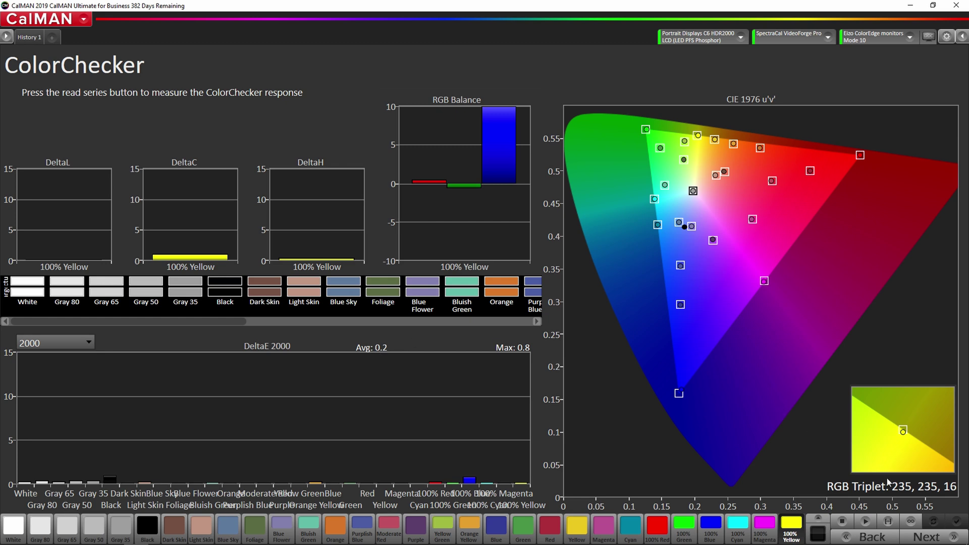
Read the 20% saturation sweep series, averaging DeltaE 2000 of 0.2 with a 0.8 peak
left_click(924, 539)
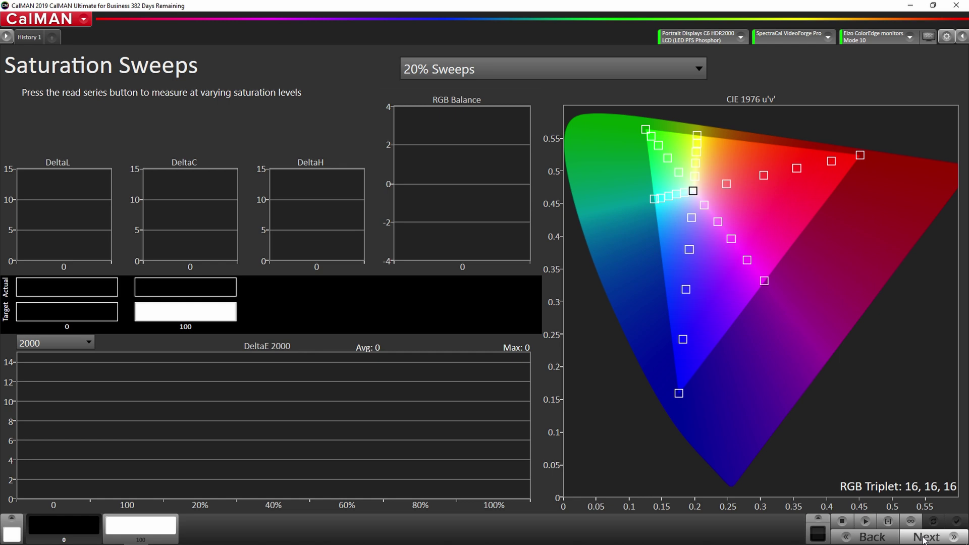
left_click(888, 521)
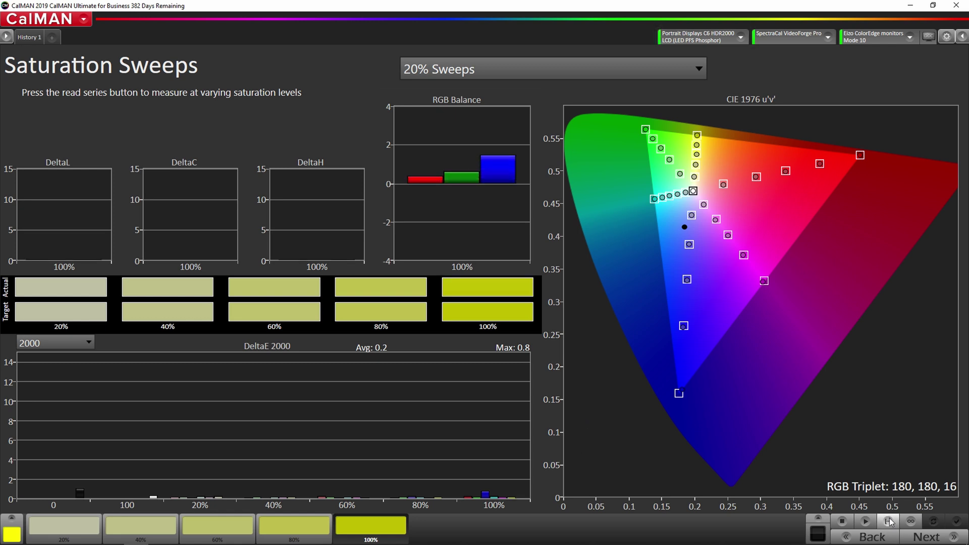
Move past the Saturation Sweeps page to the Calibration Complete screen
left_click(922, 540)
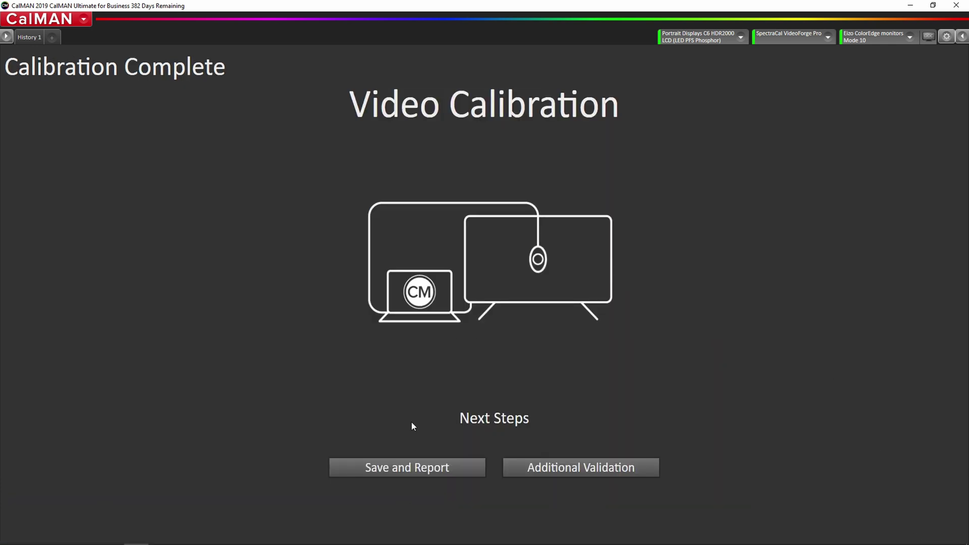